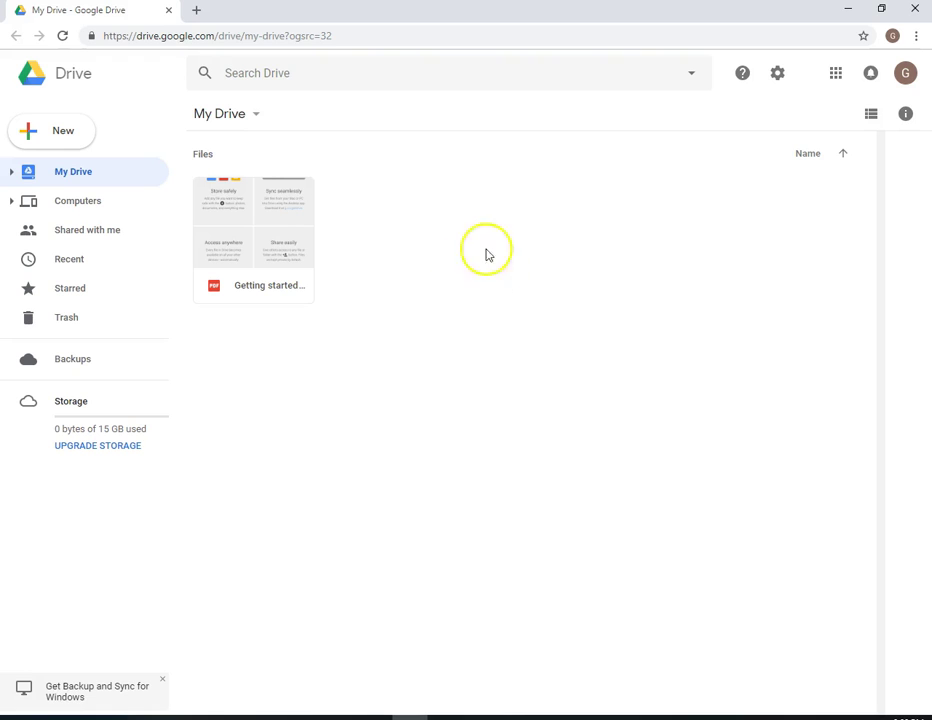
# Create a new folder named "Computer Class 2018" in My Drive.
pyautogui.click(33, 133)
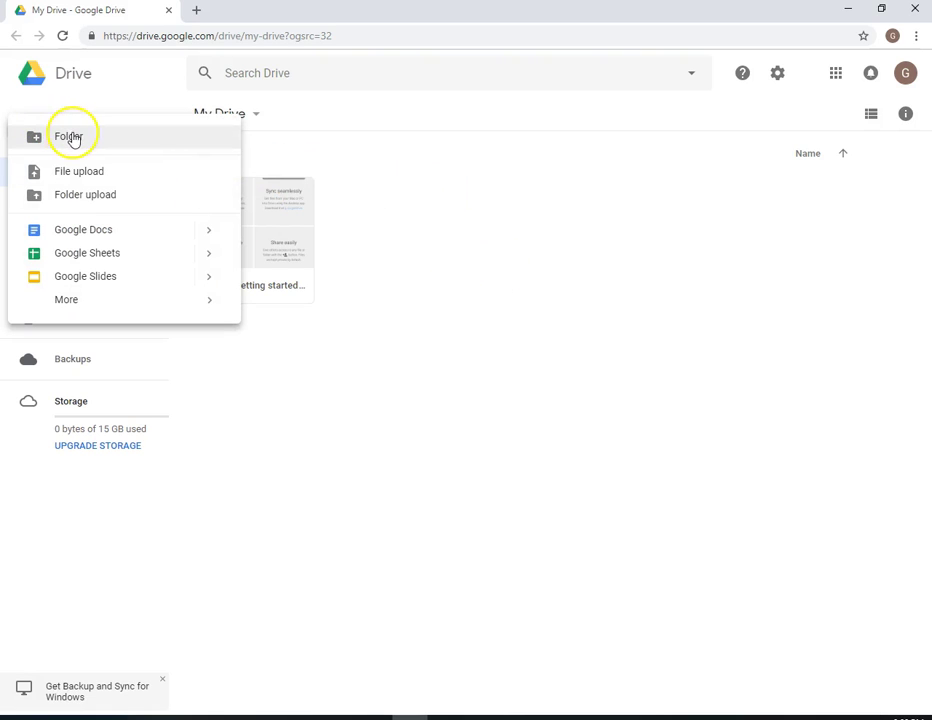
pyautogui.click(460, 216)
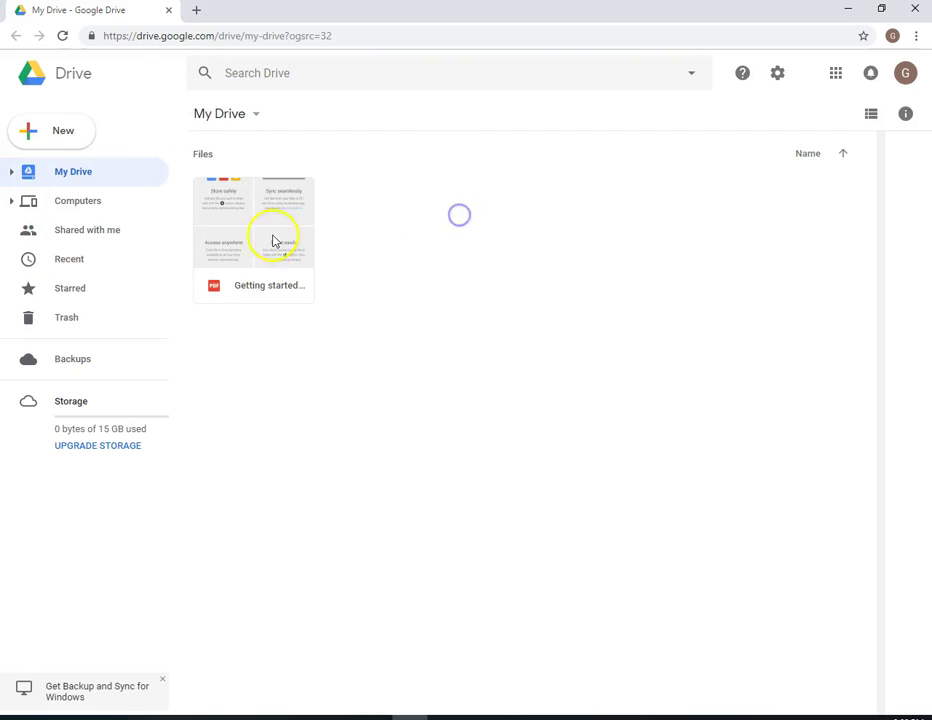
pyautogui.click(44, 140)
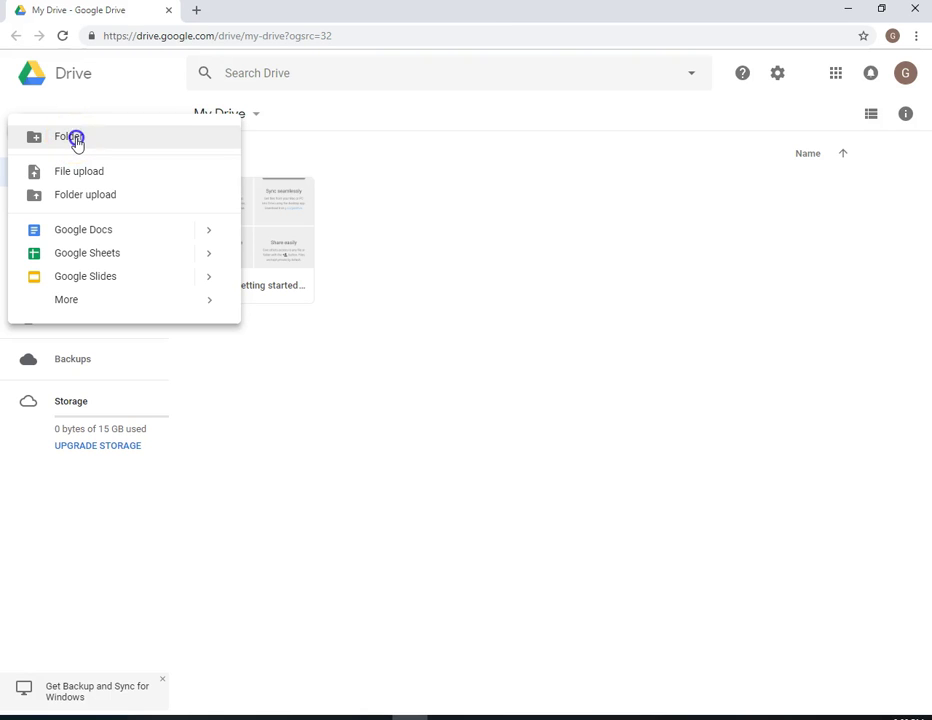
pyautogui.click(77, 141)
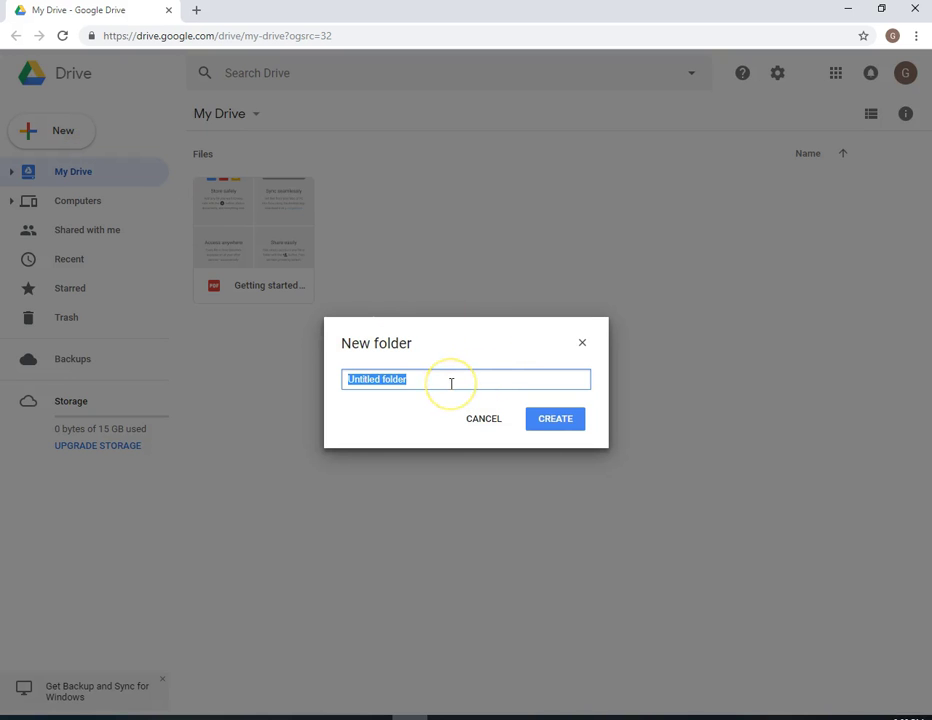
pyautogui.write('Computer Class 2018')
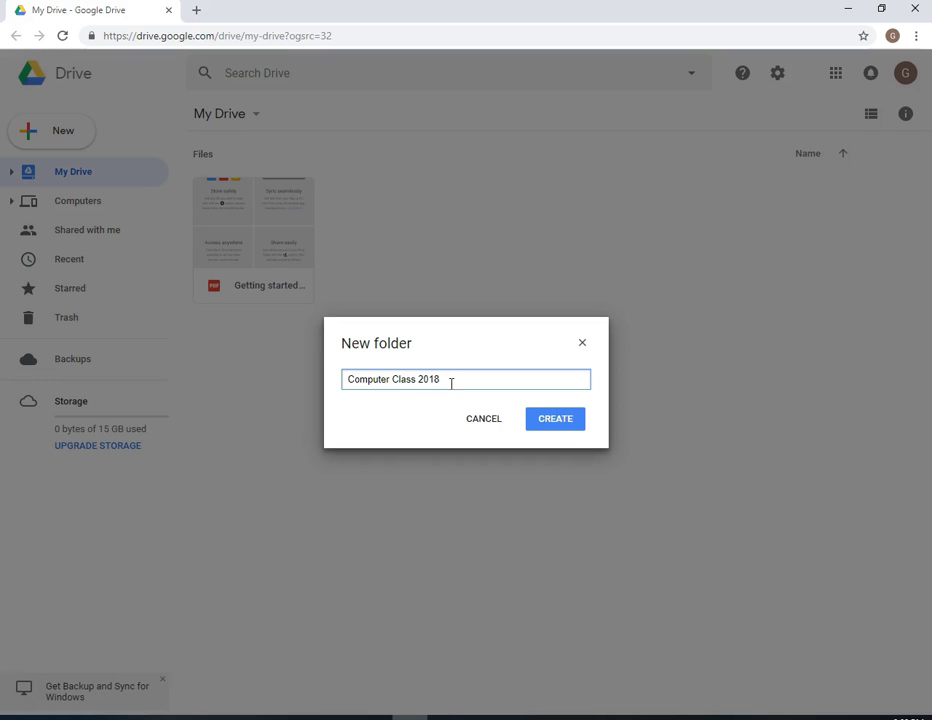
pyautogui.click(574, 422)
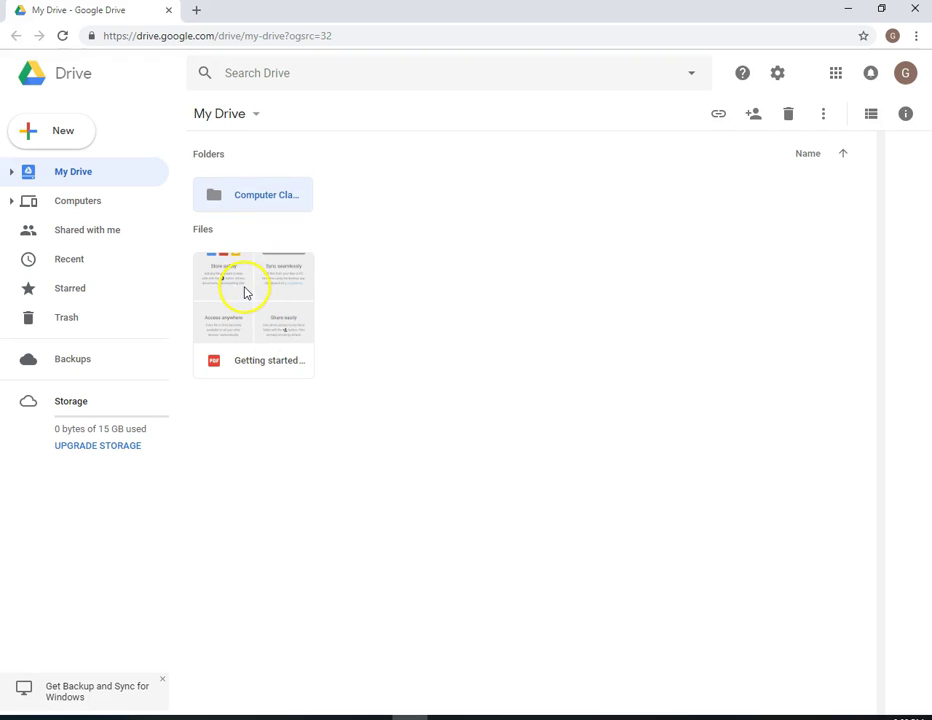
pyautogui.moveTo(245, 293)
pyautogui.mouseDown()
pyautogui.moveTo(256, 208)
pyautogui.moveTo(245, 198)
pyautogui.moveTo(258, 210)
pyautogui.moveTo(247, 309)
pyautogui.mouseUp()
pyautogui.rightClick(266, 318)
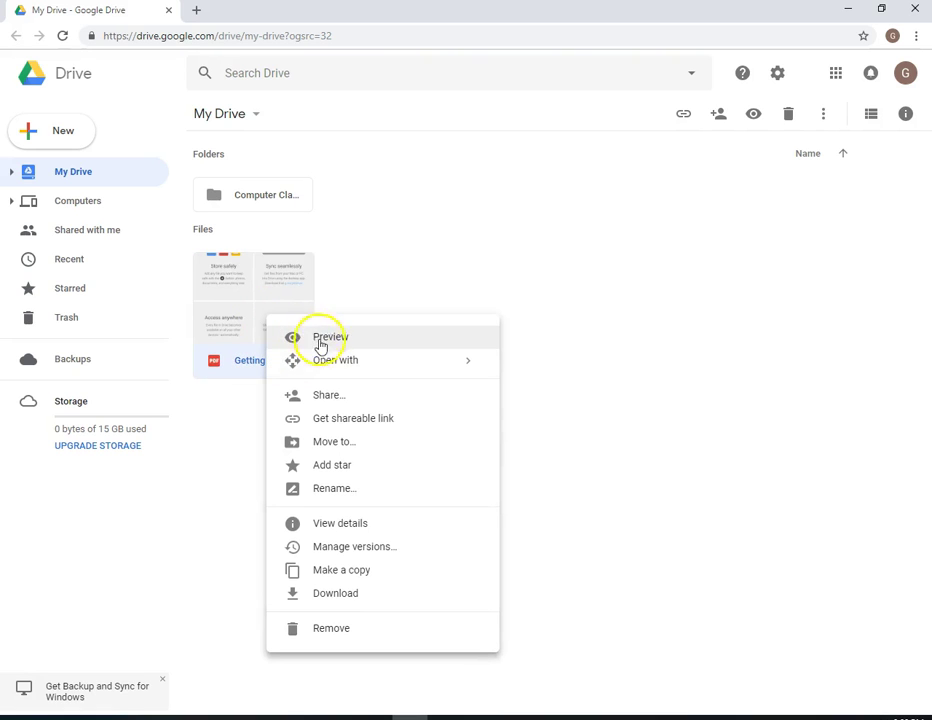
pyautogui.click(331, 441)
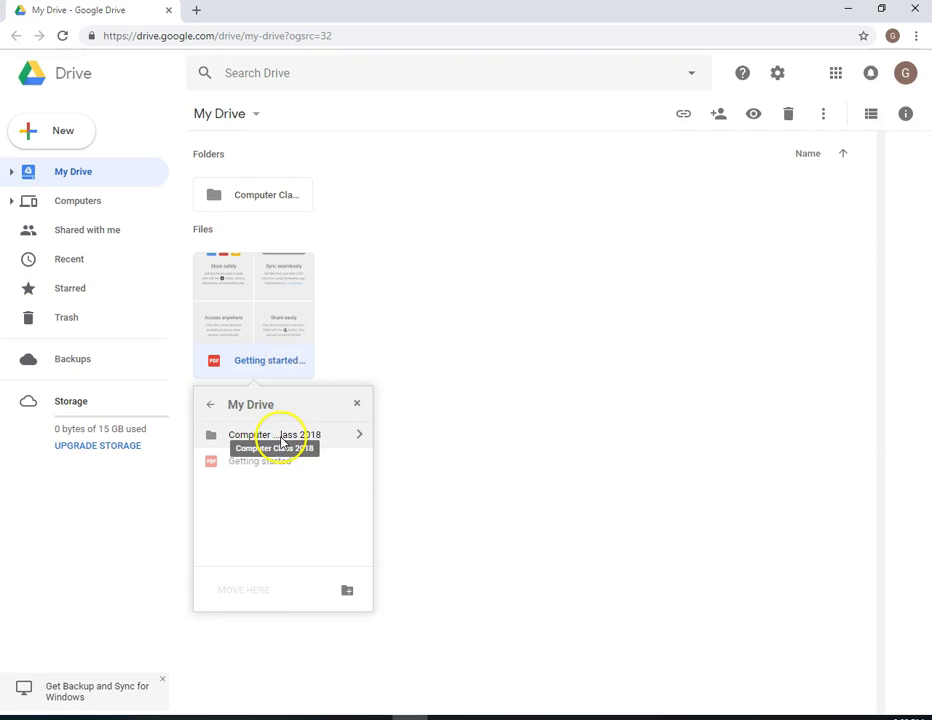
pyautogui.click(359, 435)
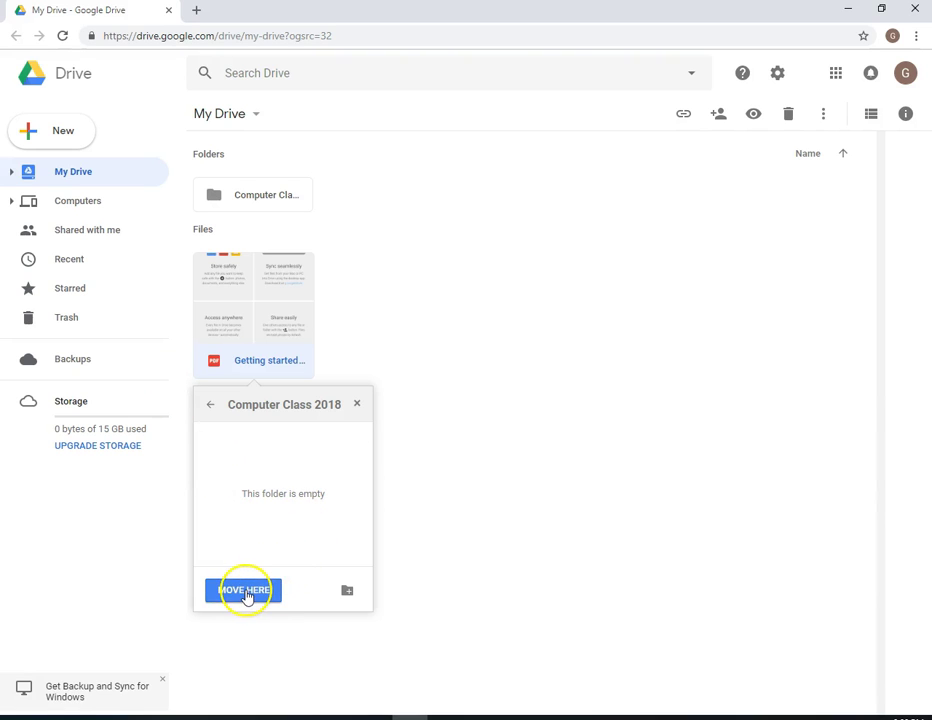
pyautogui.click(357, 404)
pyautogui.moveTo(212, 330)
pyautogui.mouseDown()
pyautogui.moveTo(297, 191)
pyautogui.moveTo(223, 185)
pyautogui.moveTo(207, 324)
pyautogui.mouseUp()
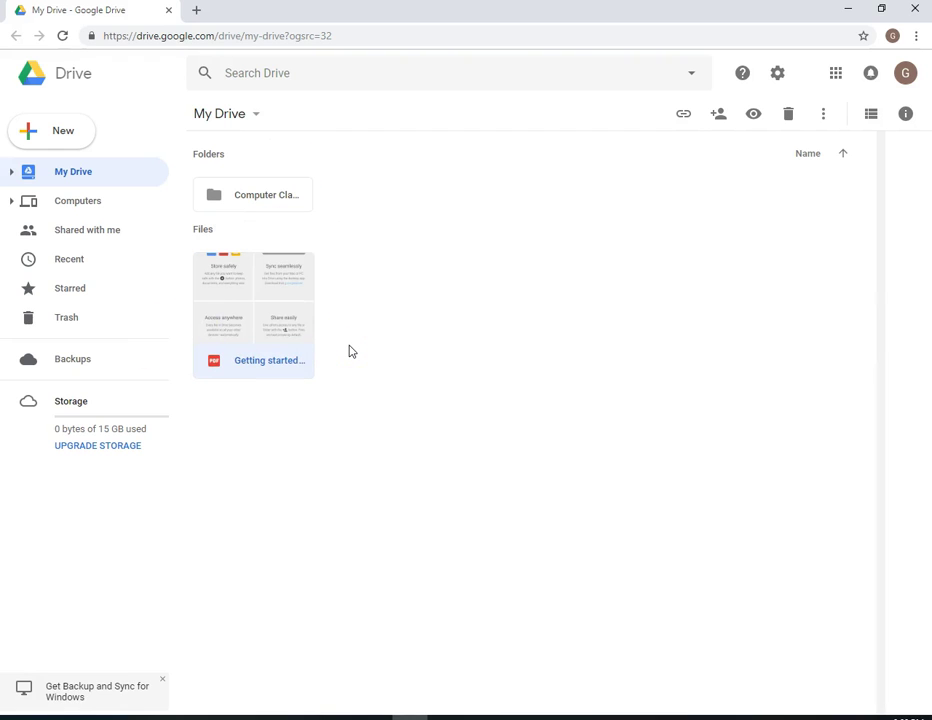
pyautogui.rightClick(291, 334)
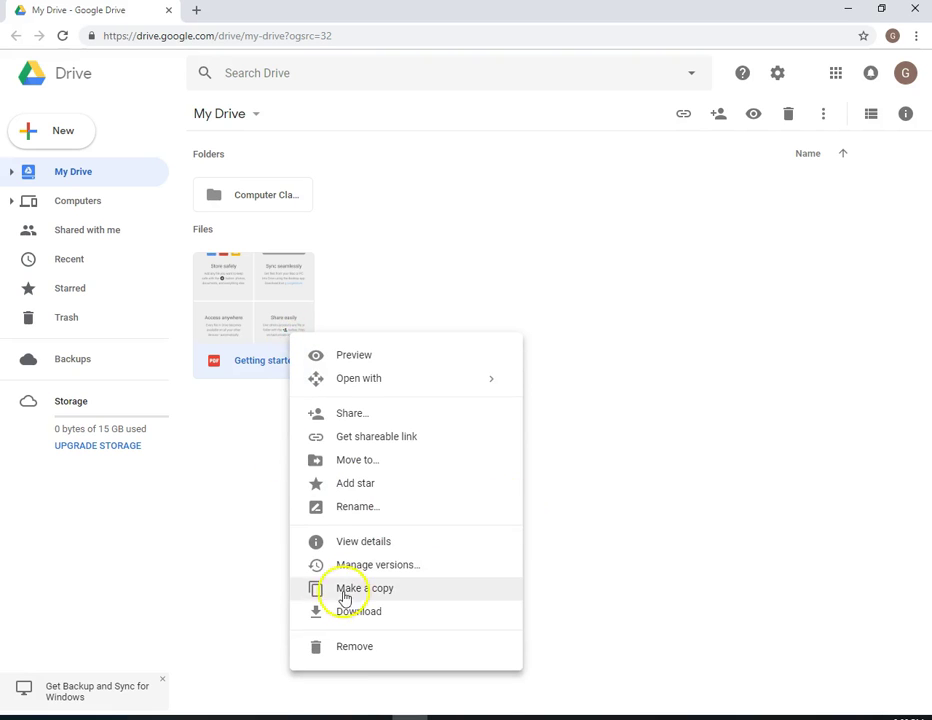
pyautogui.click(578, 328)
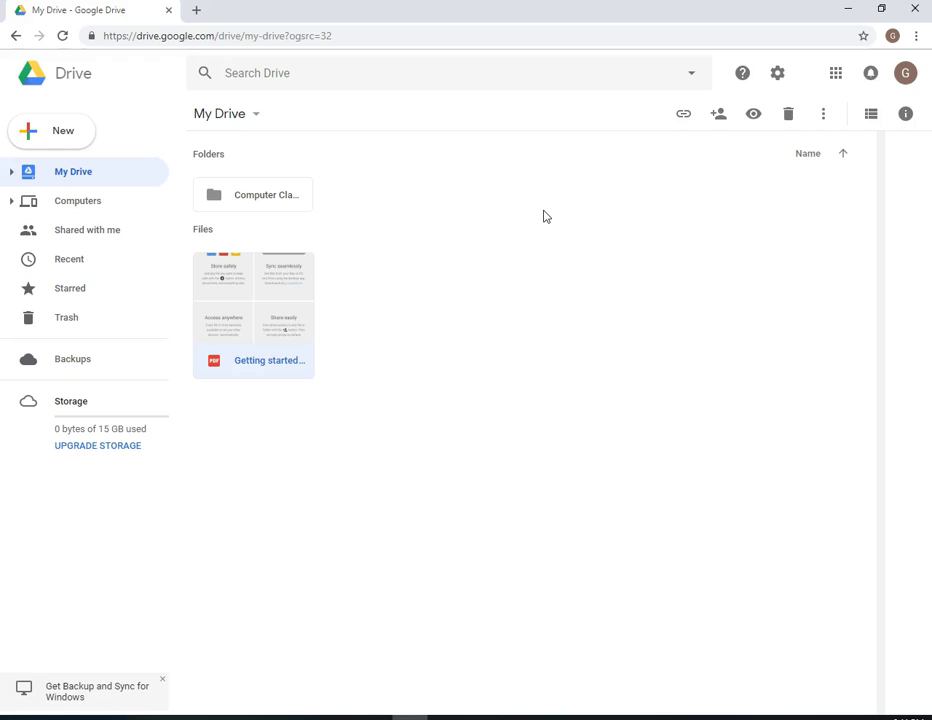
# Create a new folder named "Reading 2018-19" in My Drive.
pyautogui.click(50, 140)
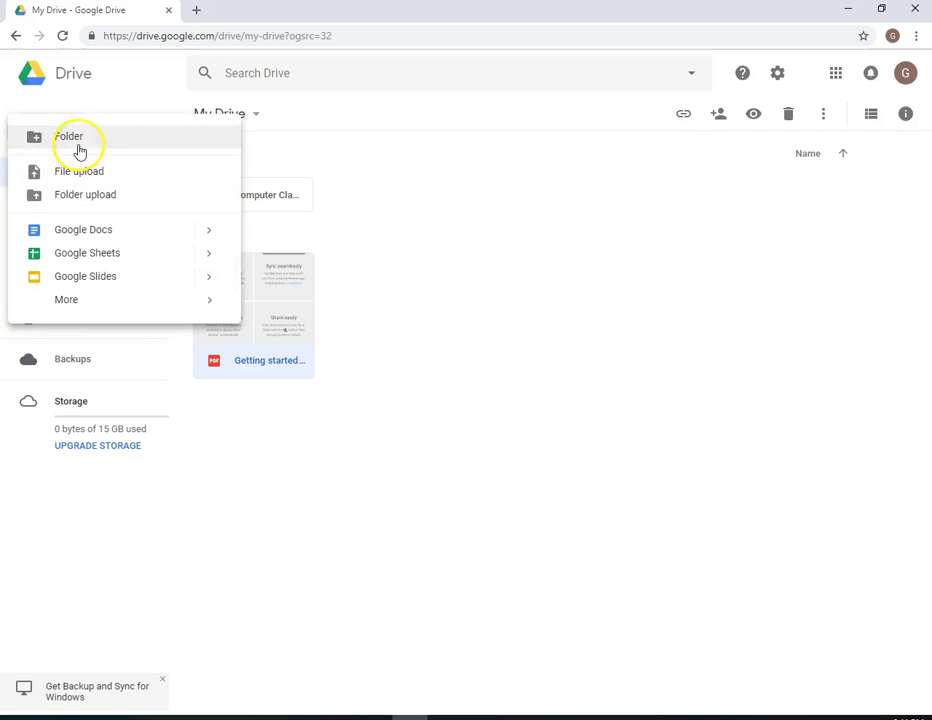
pyautogui.click(72, 140)
pyautogui.write('Reading')
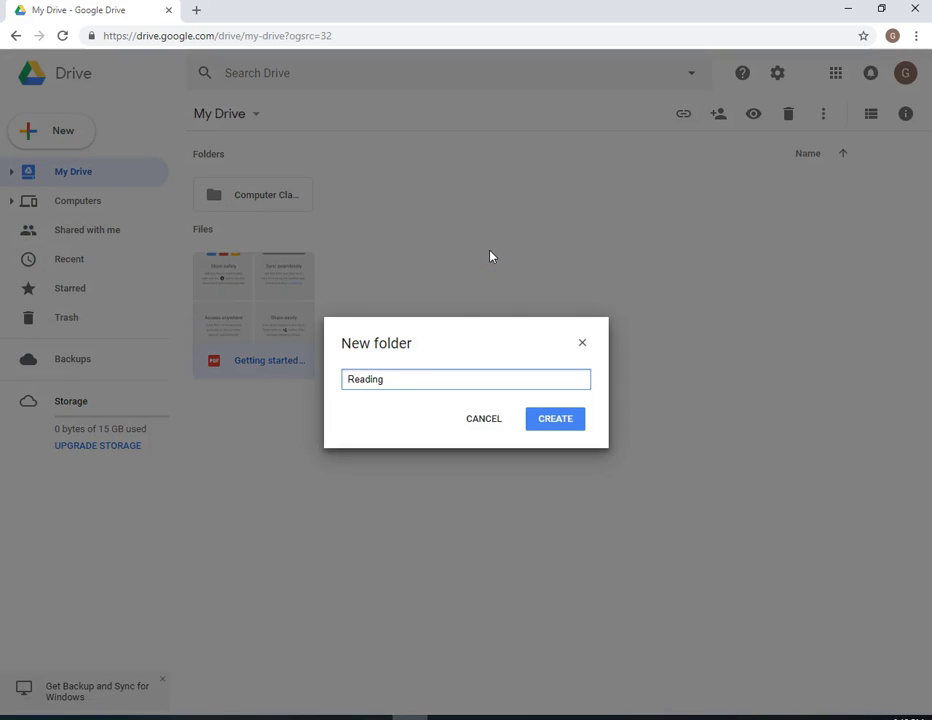
pyautogui.write(' 2018-19')
pyautogui.click(556, 416)
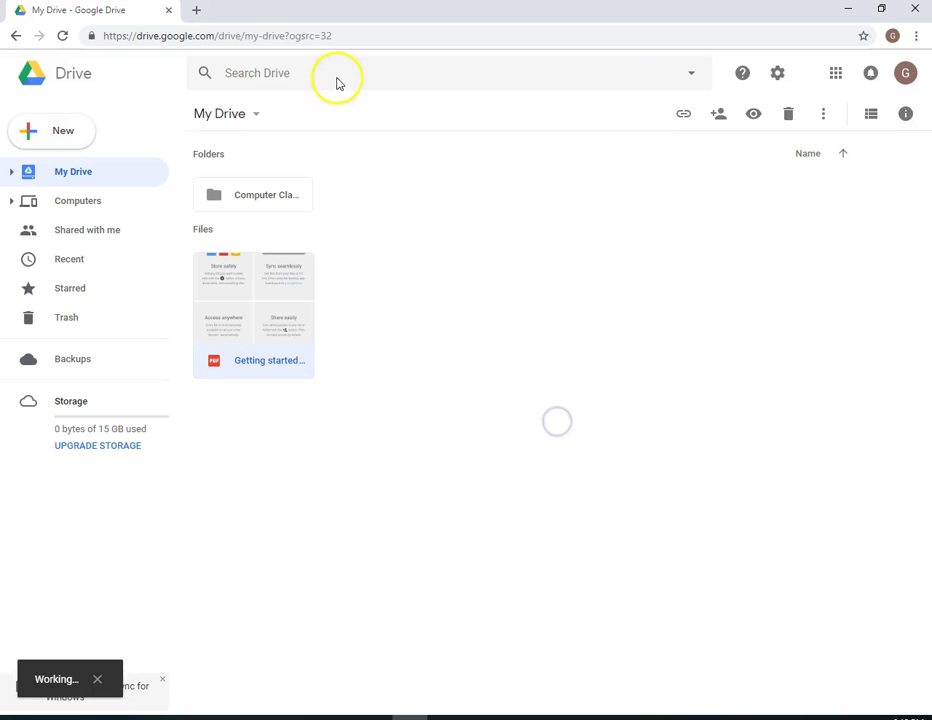
# Create a new folder named "Math 2018-19" in My Drive.
pyautogui.click(40, 140)
pyautogui.click(77, 140)
pyautogui.write('Math 2018-19')
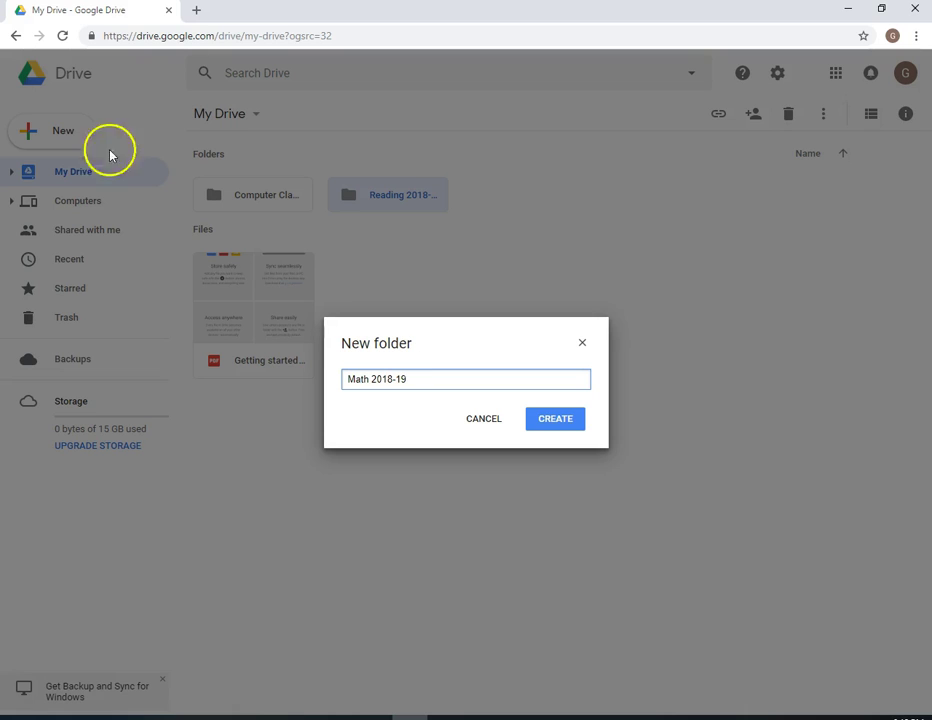
pyautogui.click(540, 418)
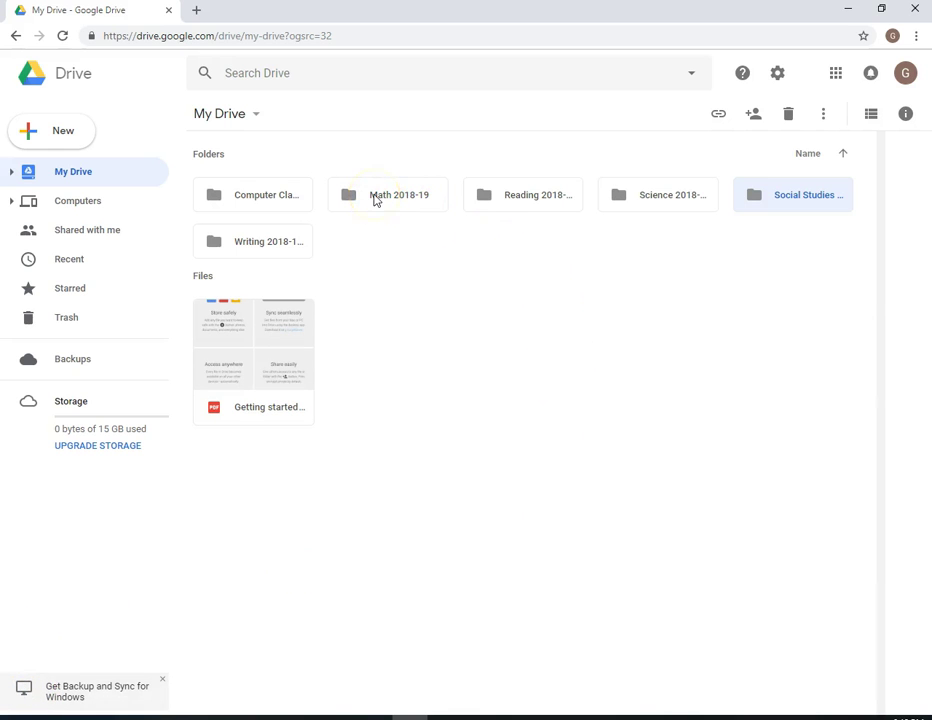
pyautogui.moveTo(530, 202); pyautogui.dragTo(534, 172)
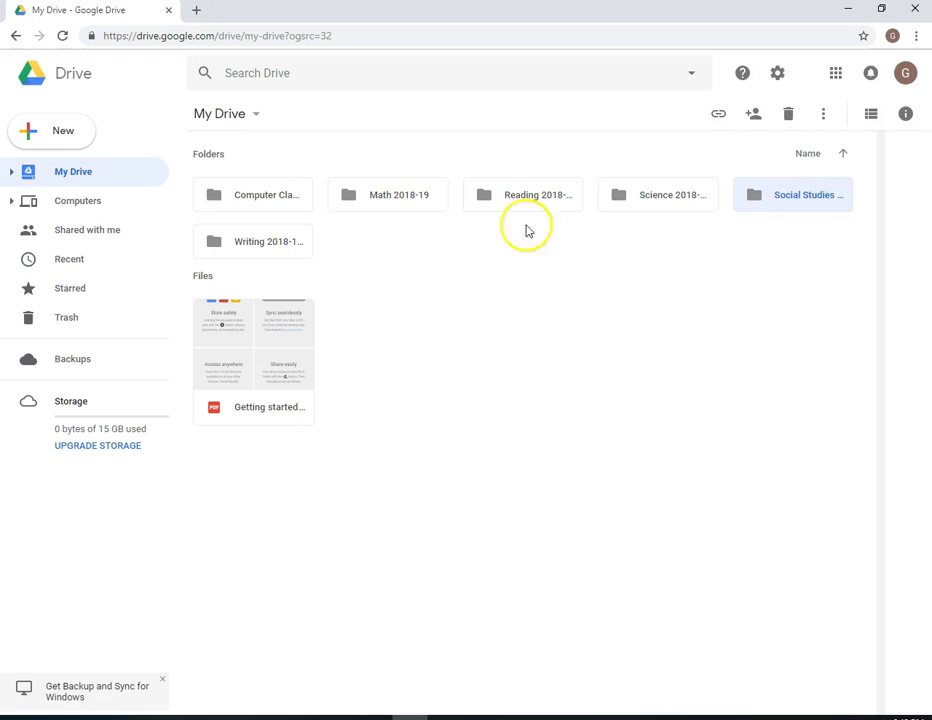
pyautogui.rightClick(295, 247)
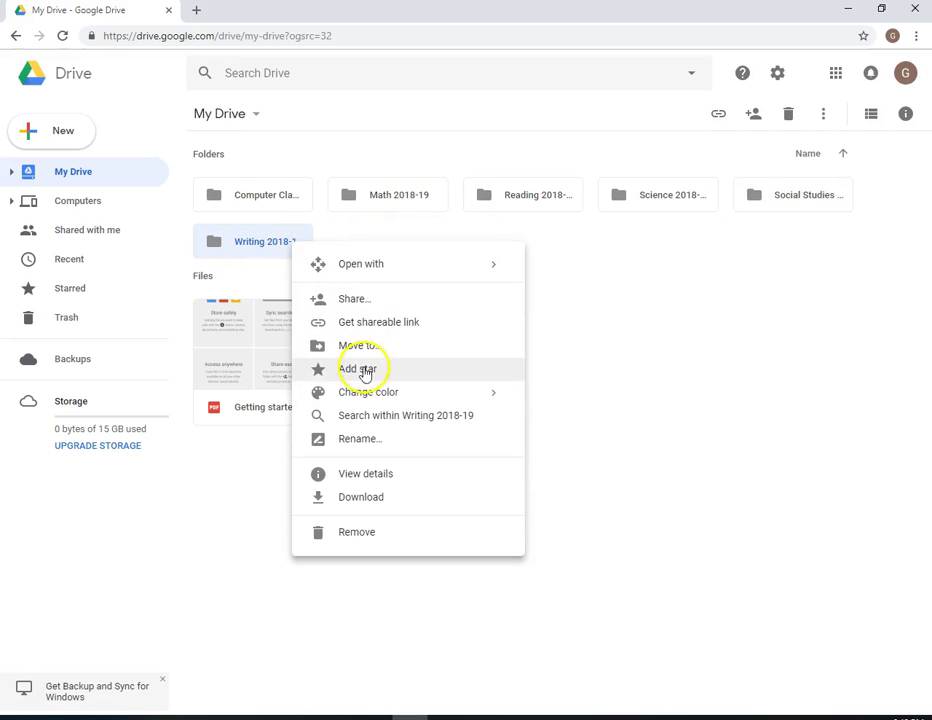
pyautogui.click(366, 439)
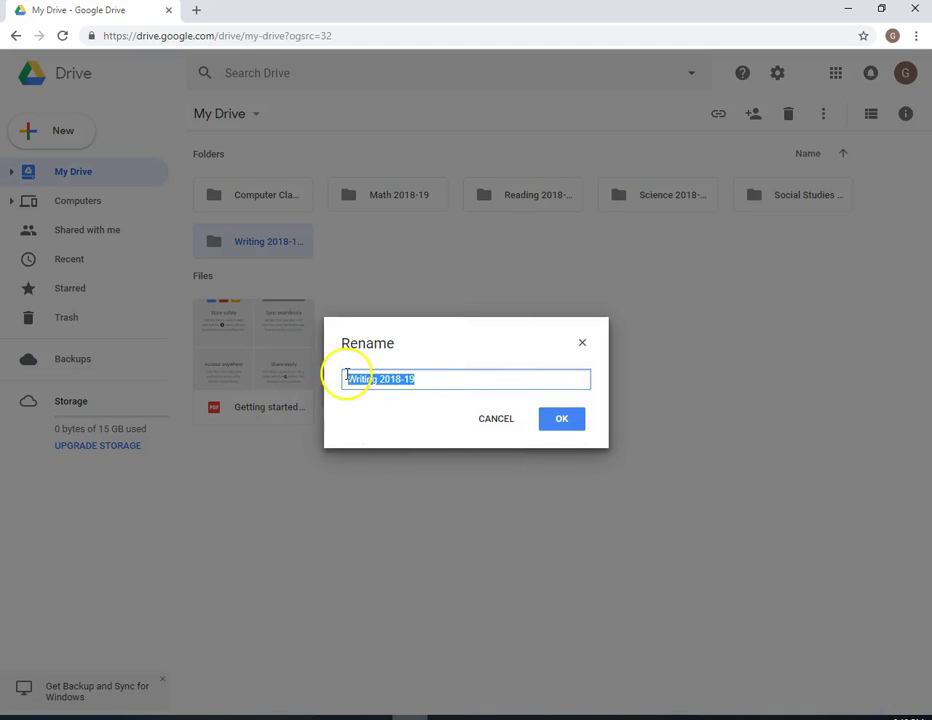
pyautogui.click(582, 343)
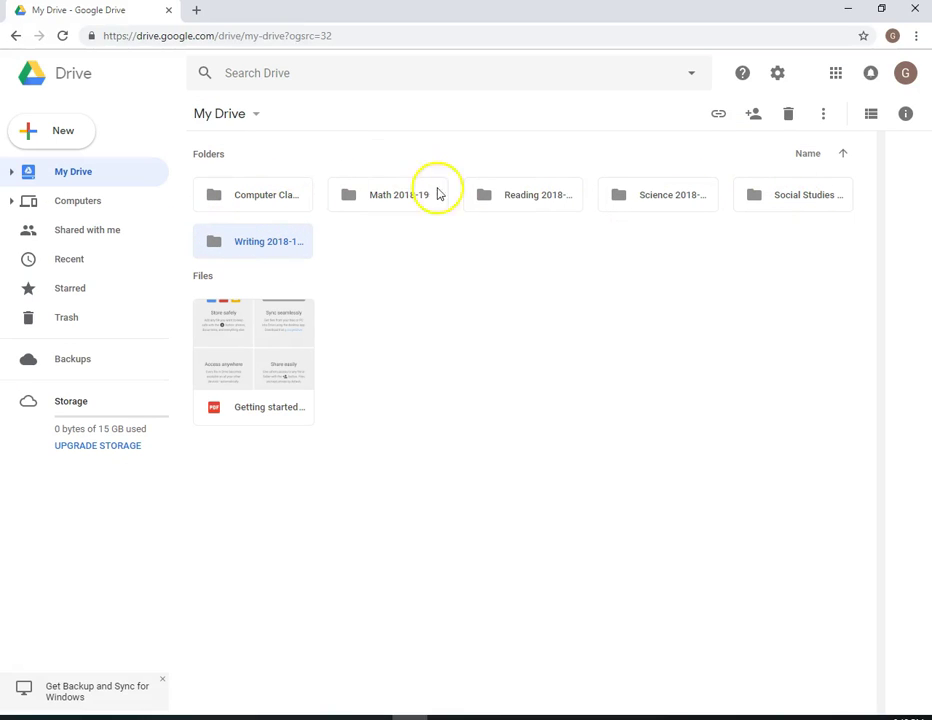
pyautogui.moveTo(381, 397); pyautogui.dragTo(355, 338)
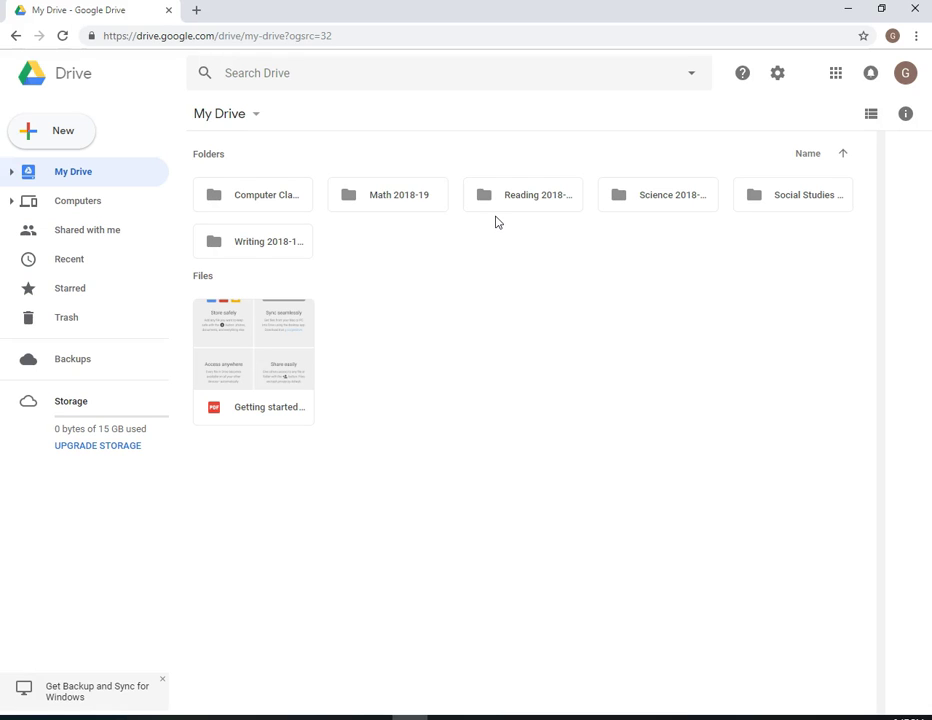
# Create a new folder named "5th Grade Year" in My Drive.
pyautogui.click(62, 137)
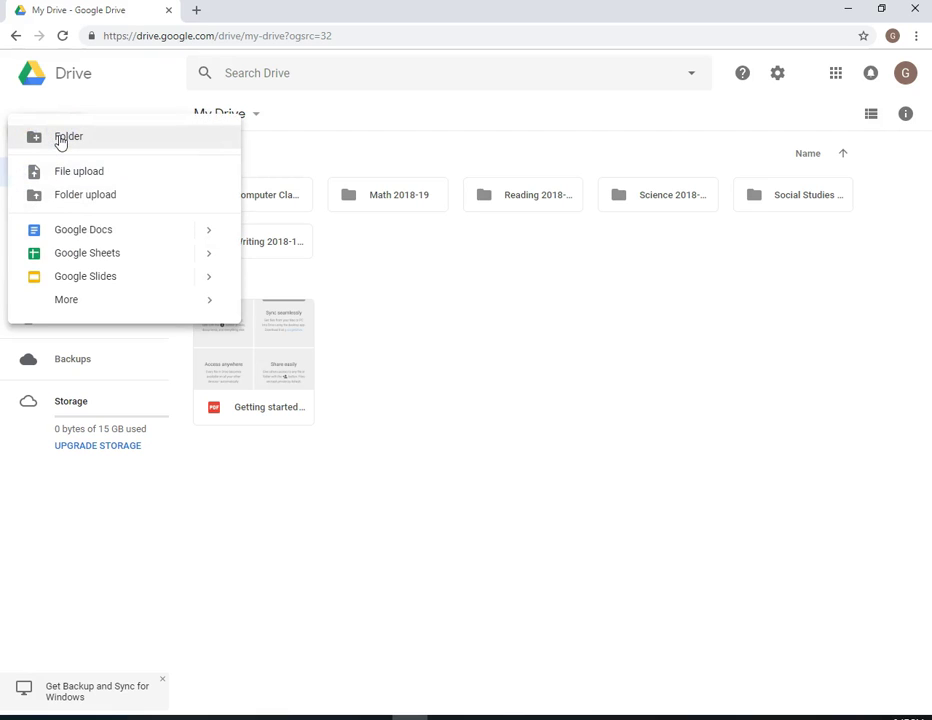
pyautogui.click(62, 138)
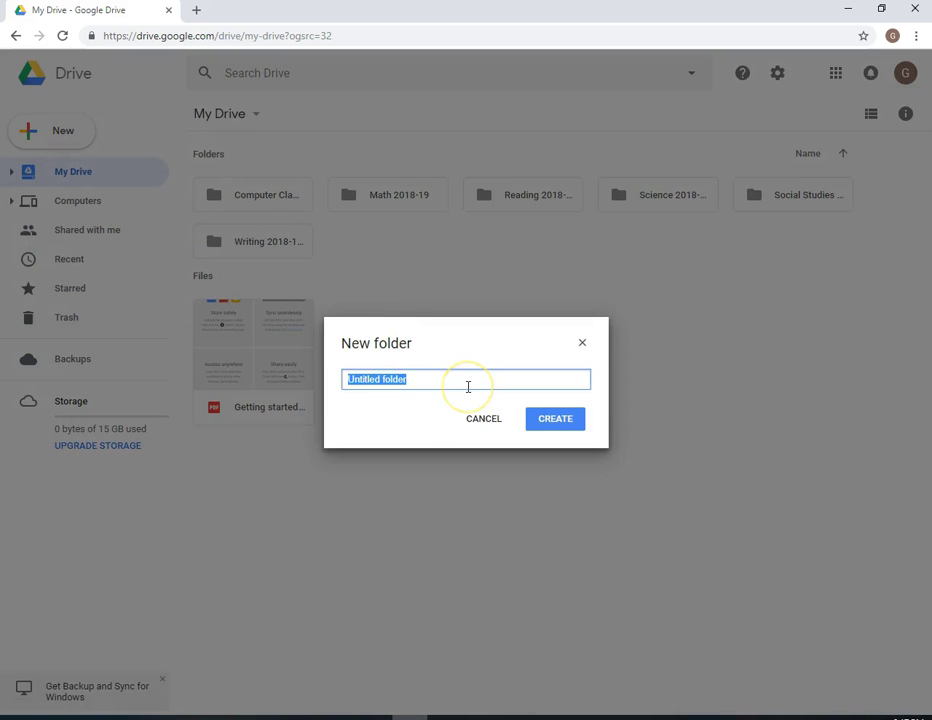
pyautogui.write('5th Grade Year')
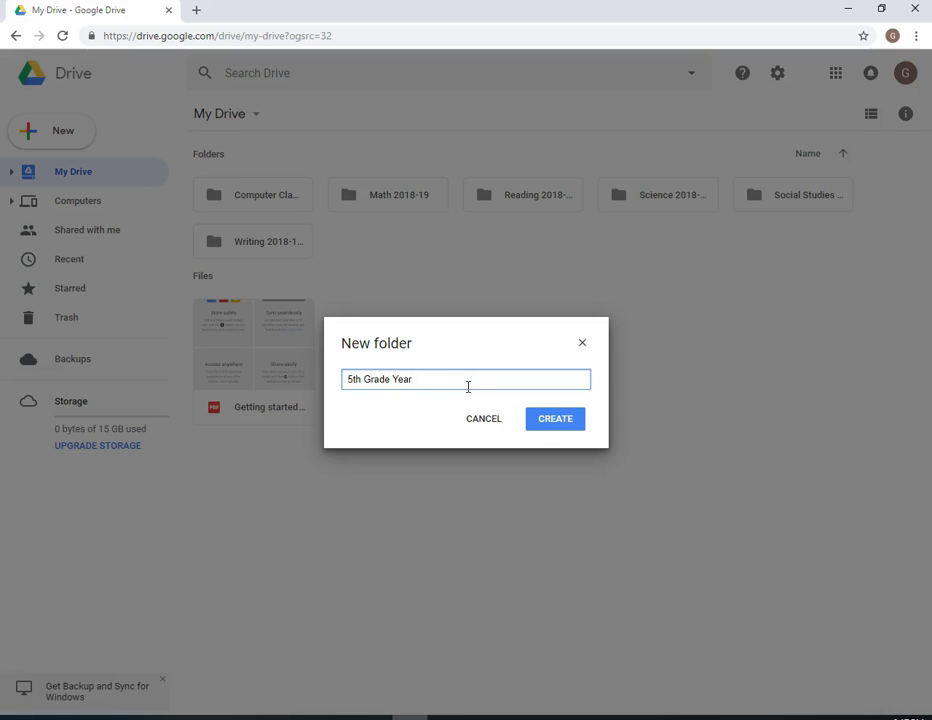
pyautogui.click(575, 424)
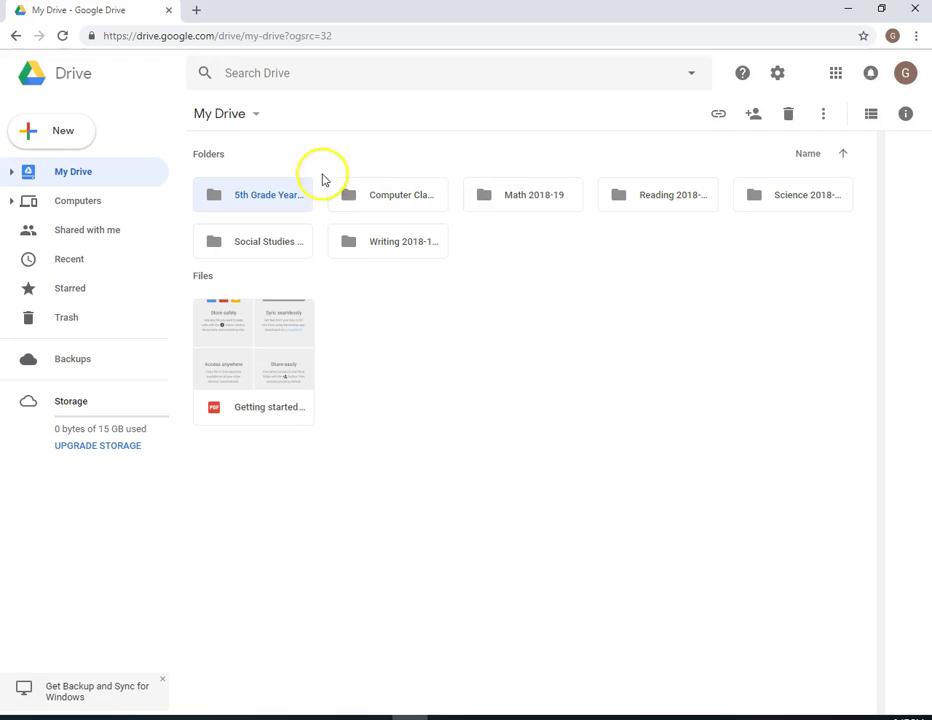
# Move the Computer Class 2018, Math 2018-19, Reading 2018-19 and Social Studies 5th Grade folders into the 5th Grade Year folder.
pyautogui.moveTo(364, 200); pyautogui.dragTo(218, 178)
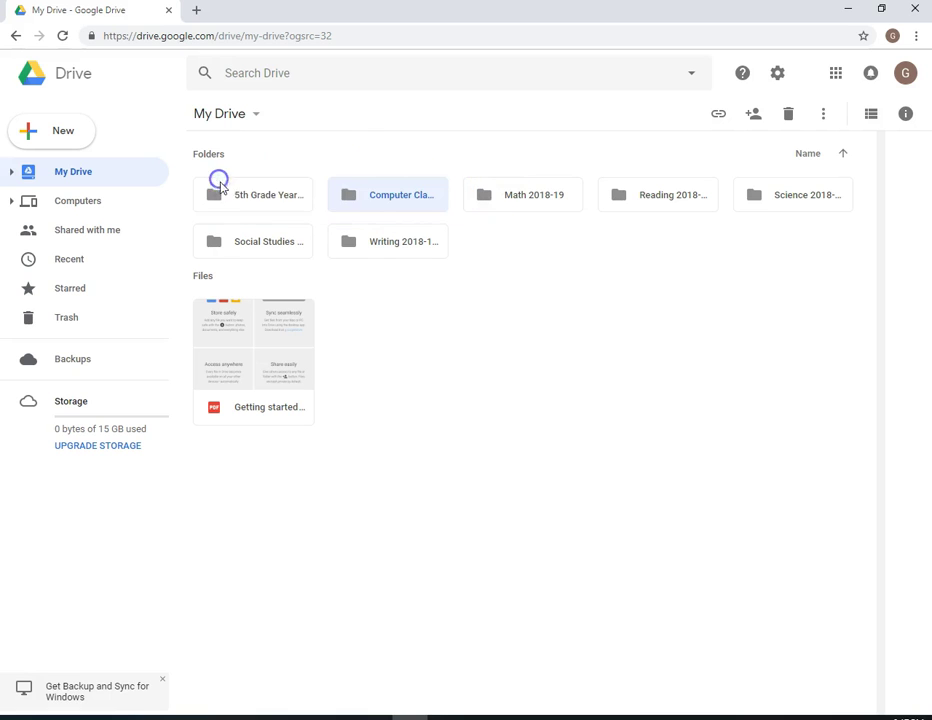
pyautogui.moveTo(405, 201); pyautogui.dragTo(217, 183)
pyautogui.moveTo(420, 203); pyautogui.dragTo(200, 184)
pyautogui.moveTo(541, 205); pyautogui.dragTo(200, 181)
# Move the Science 2018-19 folder from My Drive into the 5th Grade Year folder.
pyautogui.moveTo(387, 193); pyautogui.dragTo(190, 178)
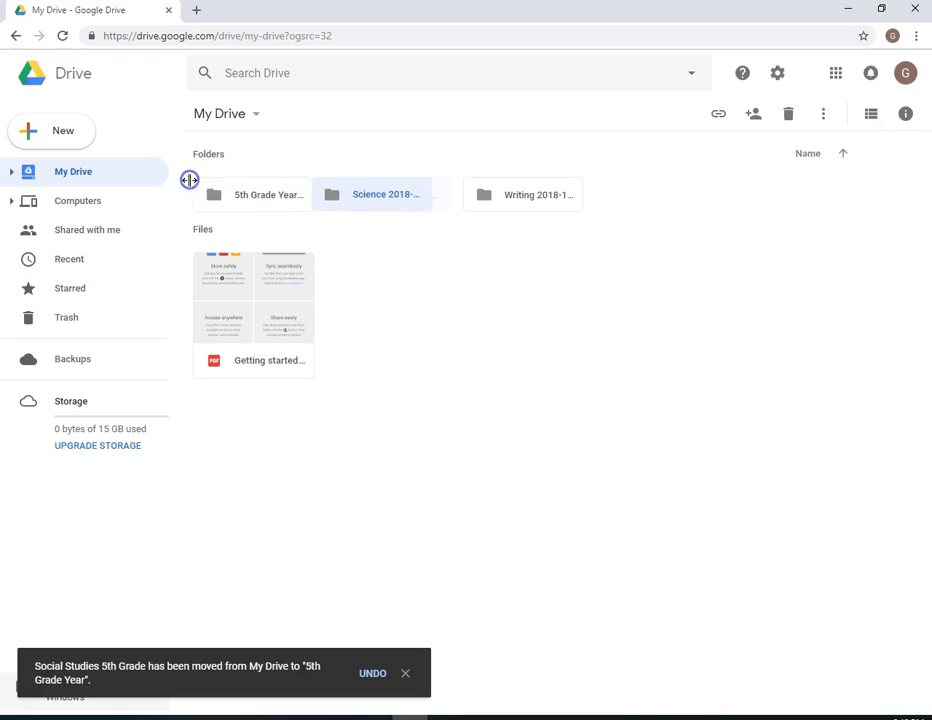
pyautogui.rightClick(415, 197)
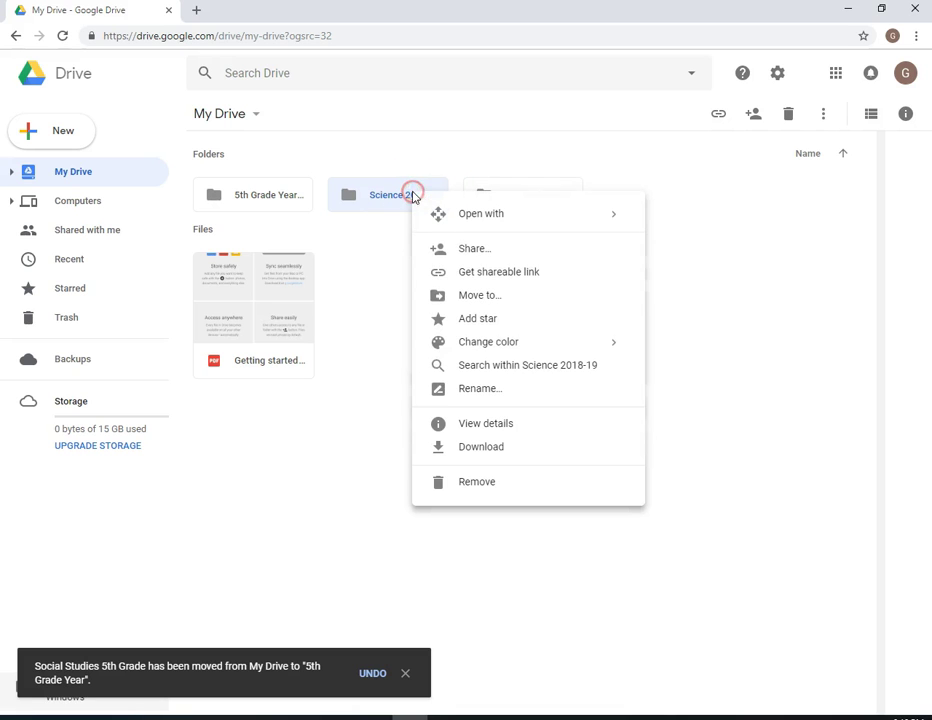
pyautogui.click(483, 297)
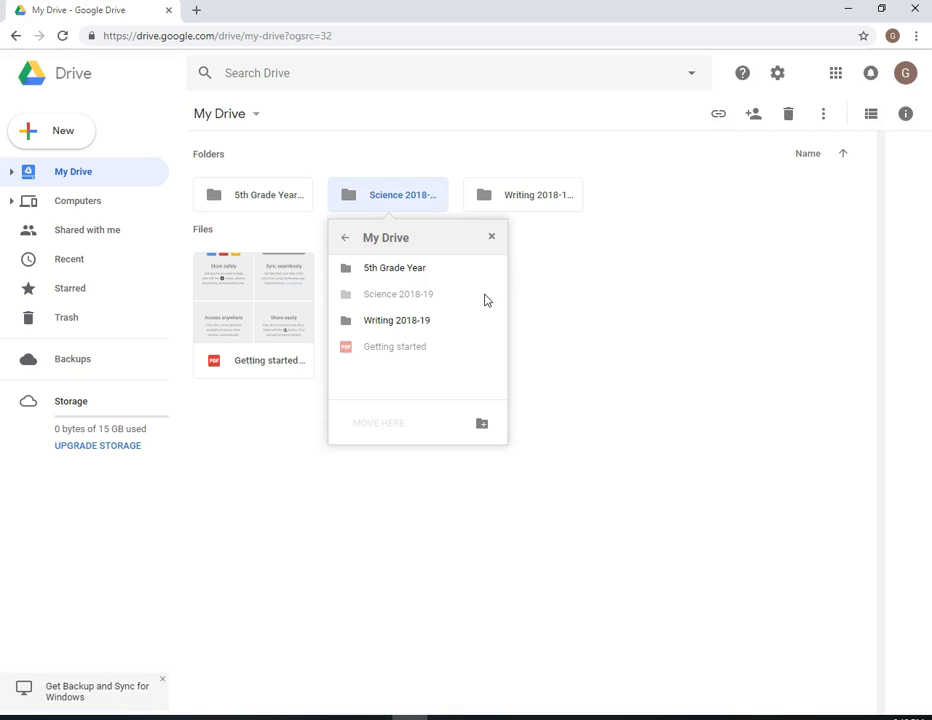
pyautogui.click(368, 269)
pyautogui.click(365, 425)
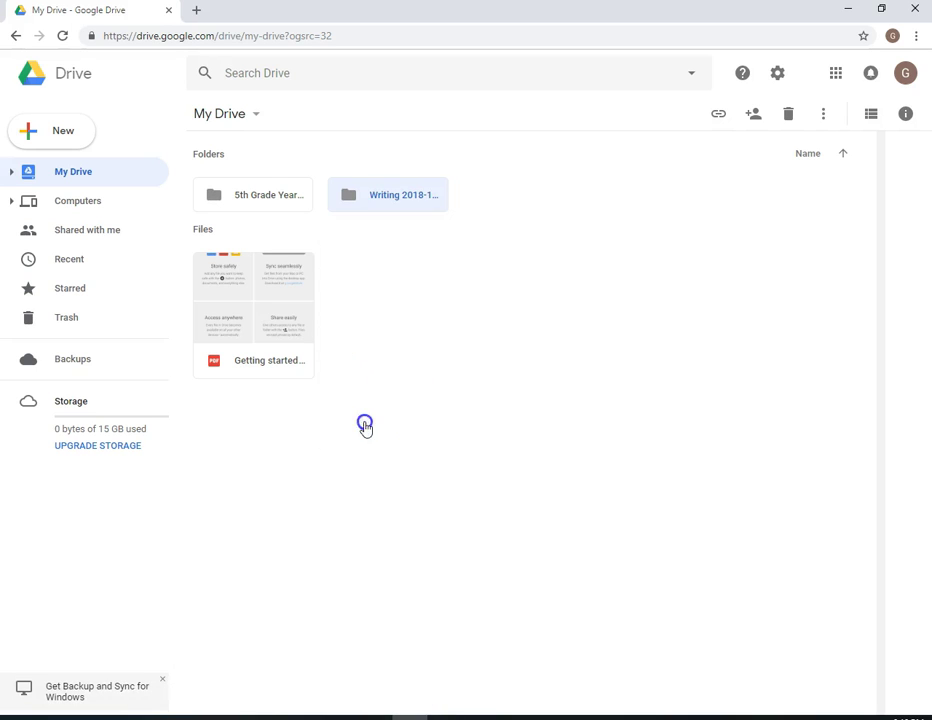
# Move the Writing 2018-19 folder into the 5th Grade Year folder and open 5th Grade Year.
pyautogui.rightClick(396, 199)
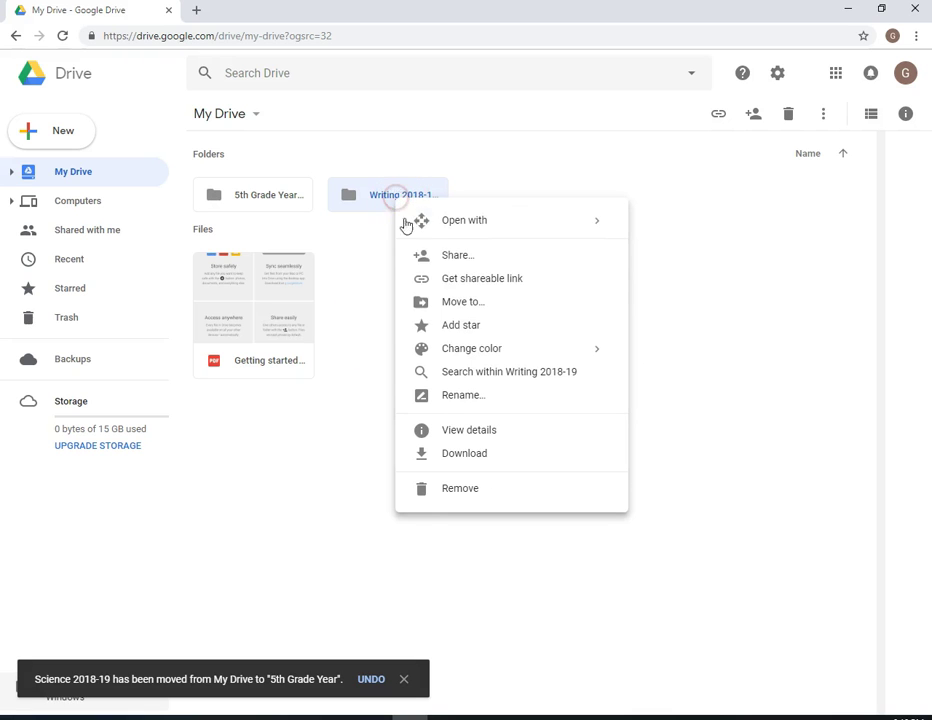
pyautogui.click(445, 305)
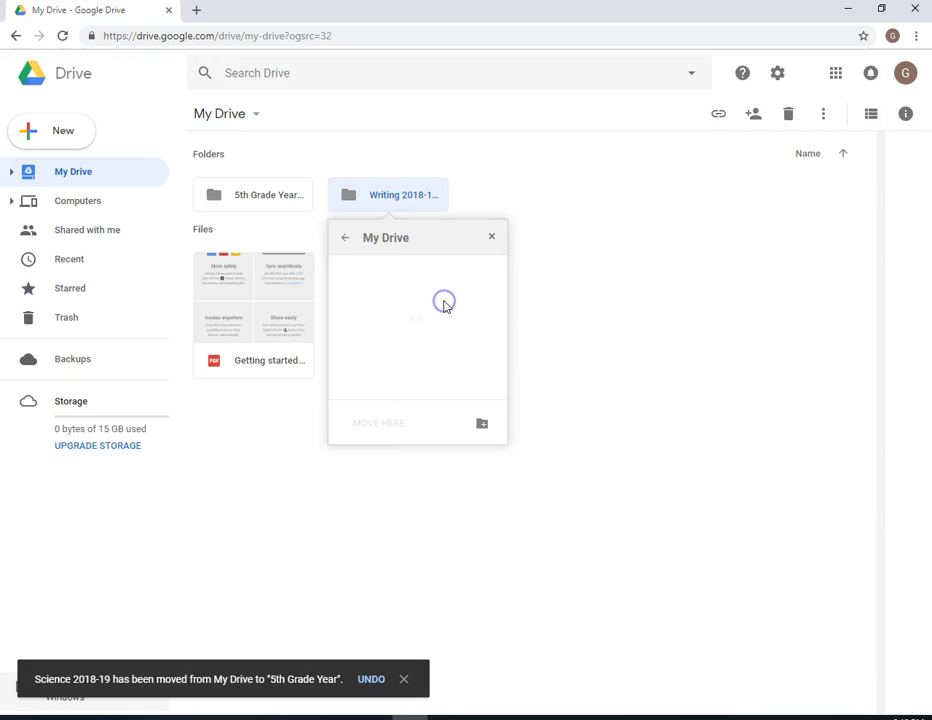
pyautogui.click(413, 270)
pyautogui.click(388, 420)
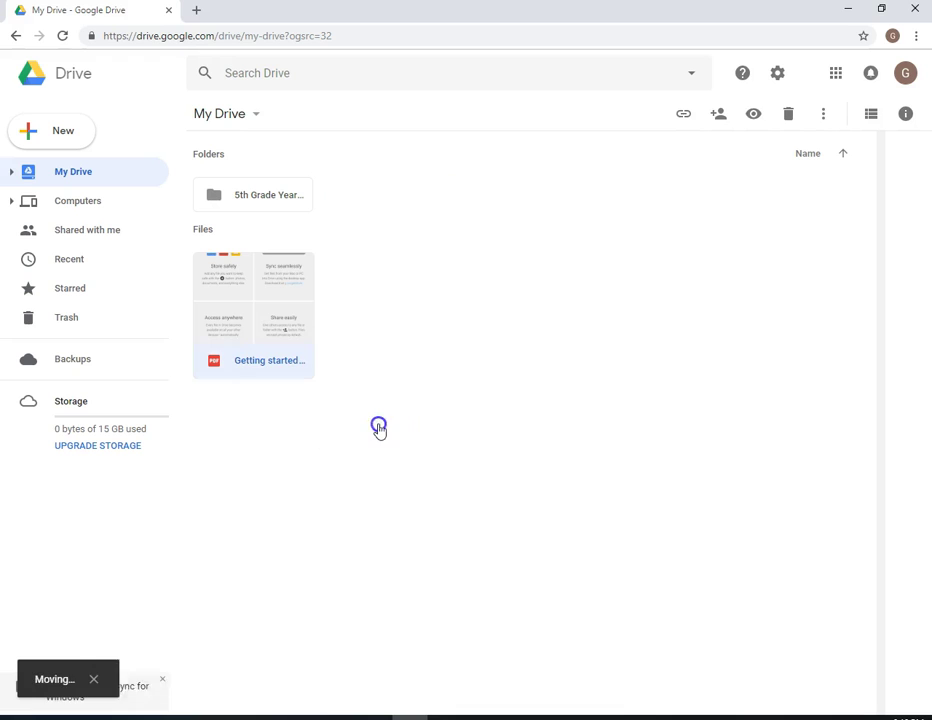
pyautogui.doubleClick(281, 197)
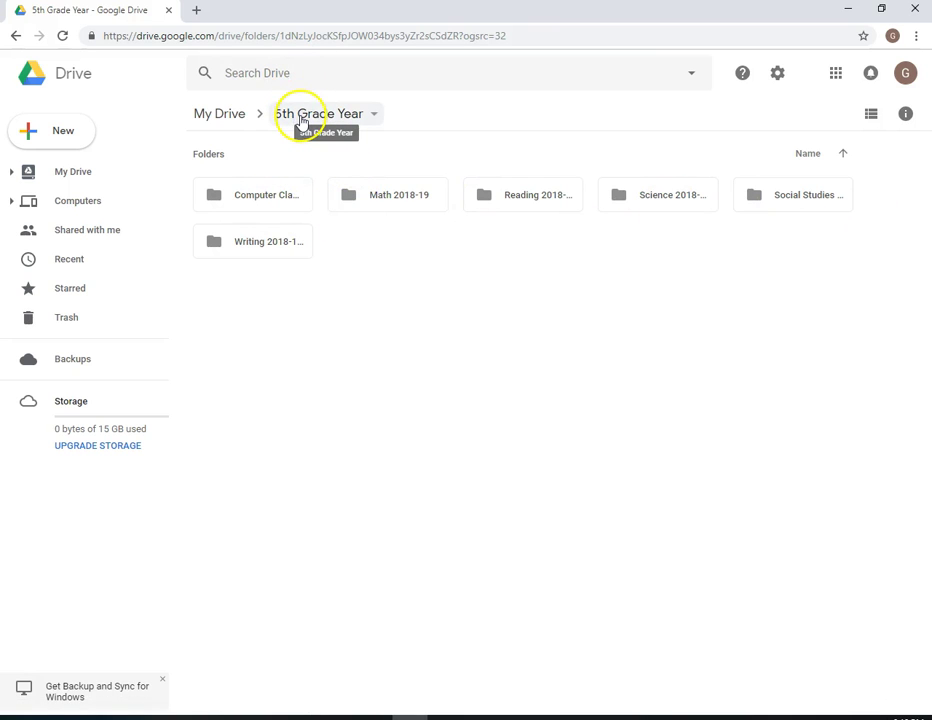
# Examine how My Drive and the 5th Grade Year folder are organized by switching between them, ending in My Drive.
pyautogui.click(229, 119)
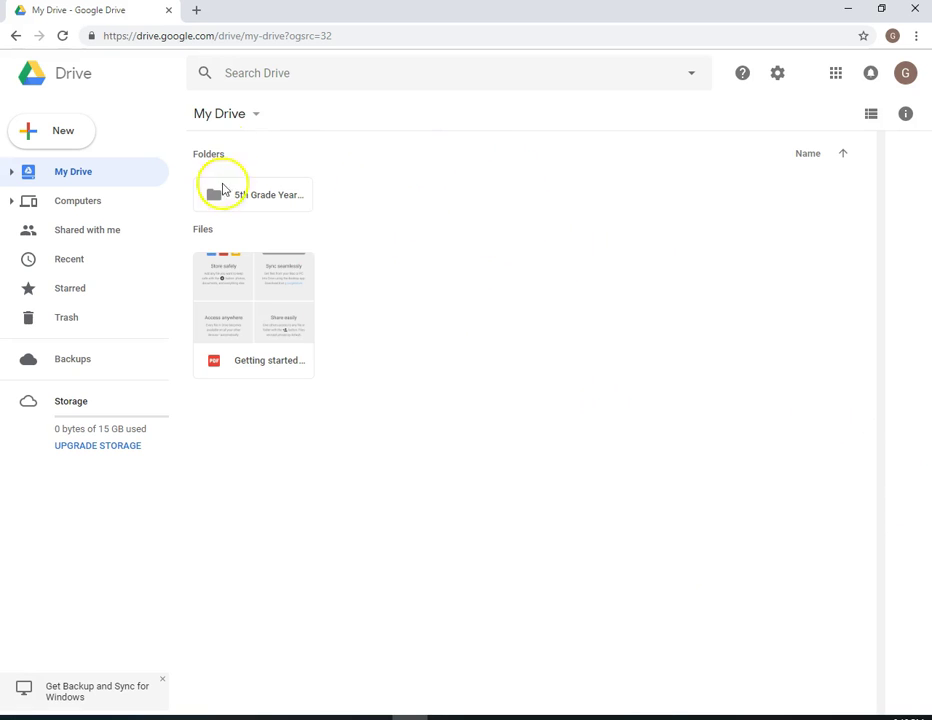
pyautogui.doubleClick(271, 201)
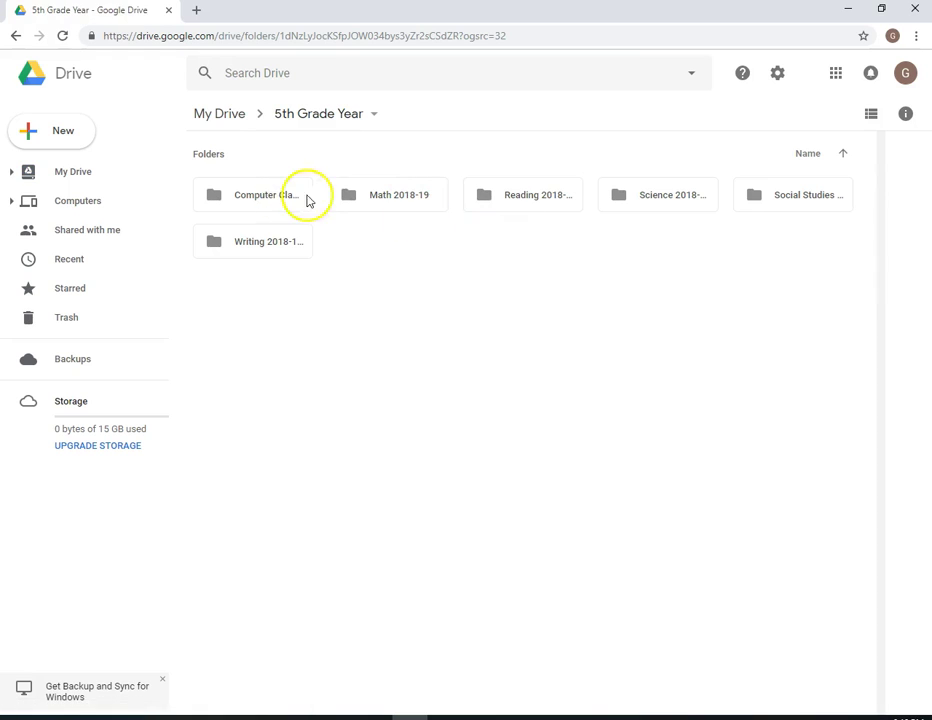
pyautogui.click(228, 115)
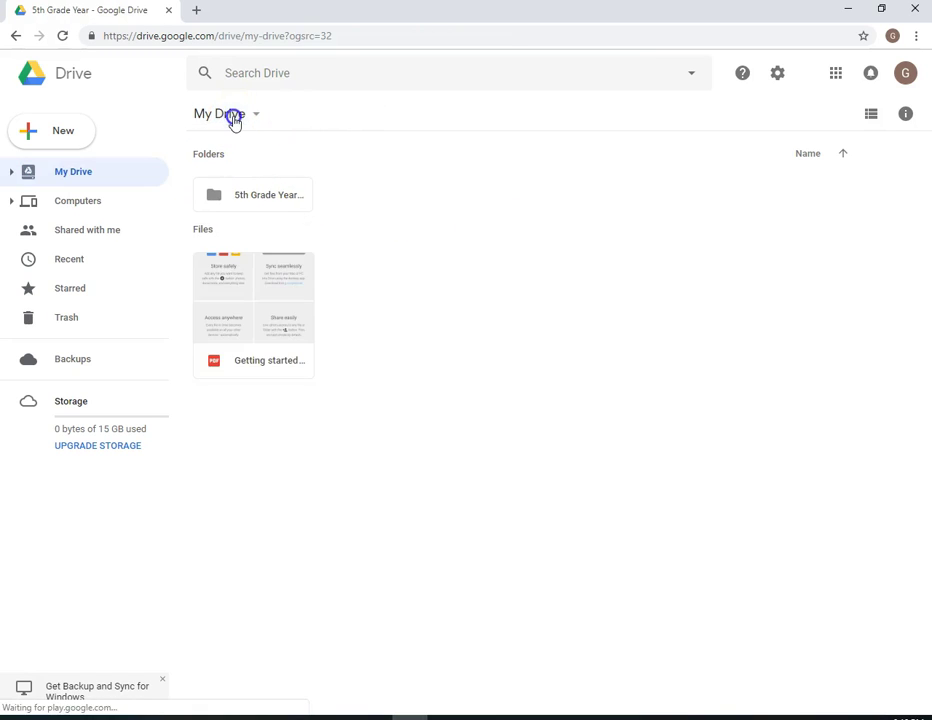
pyautogui.click(253, 116)
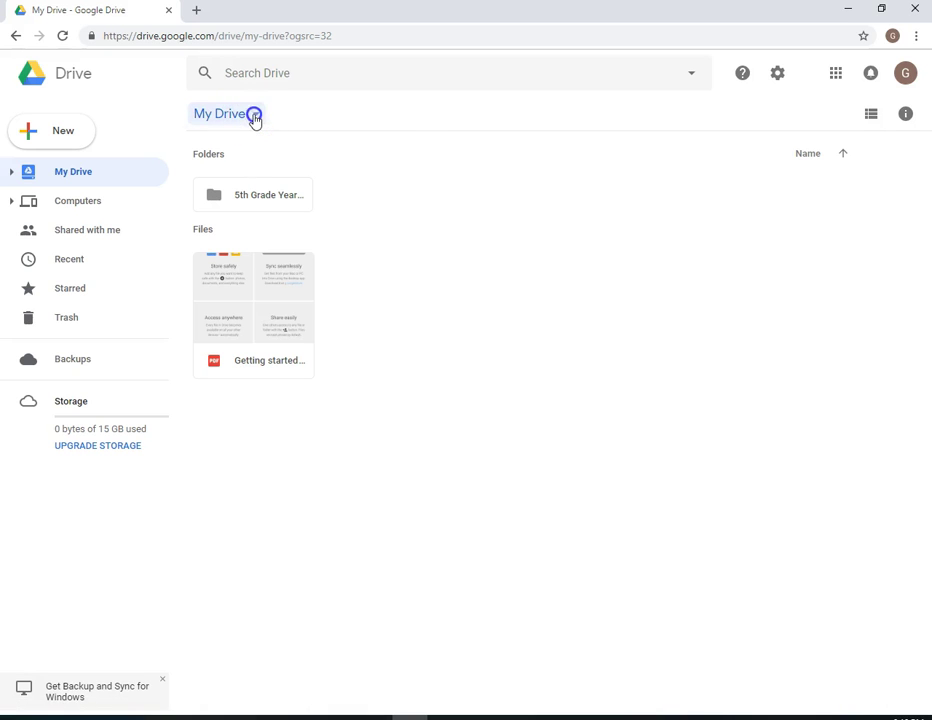
pyautogui.click(618, 266)
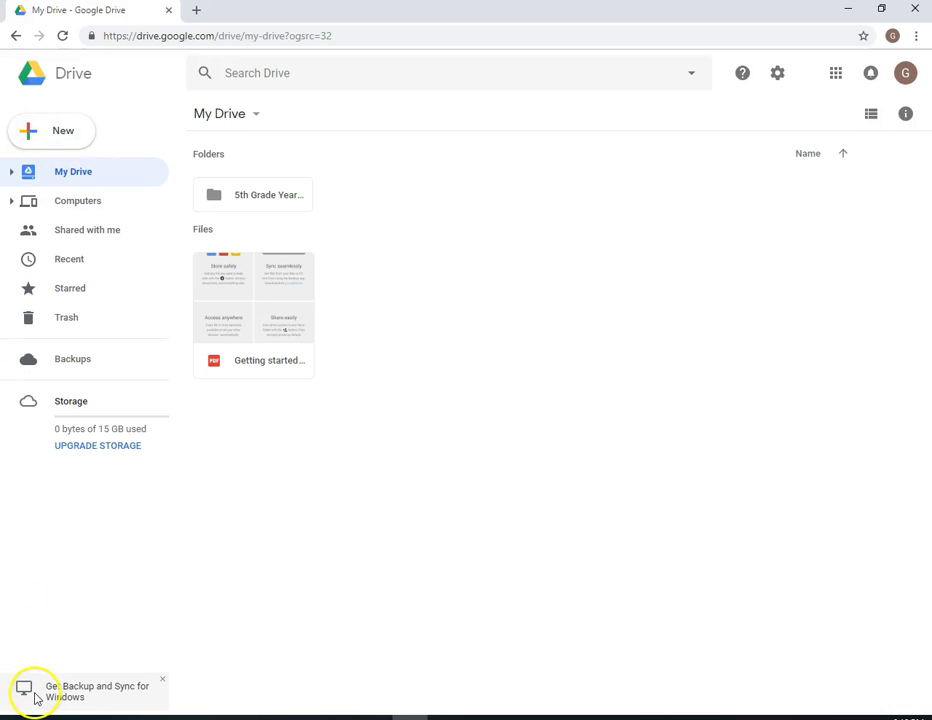
pyautogui.doubleClick(275, 198)
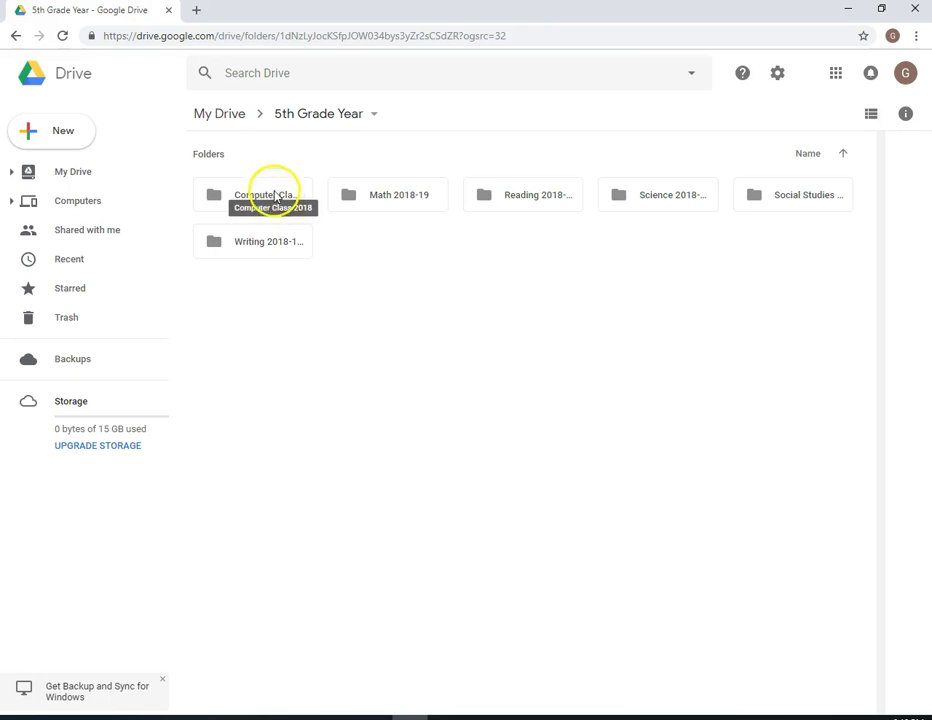
pyautogui.click(210, 110)
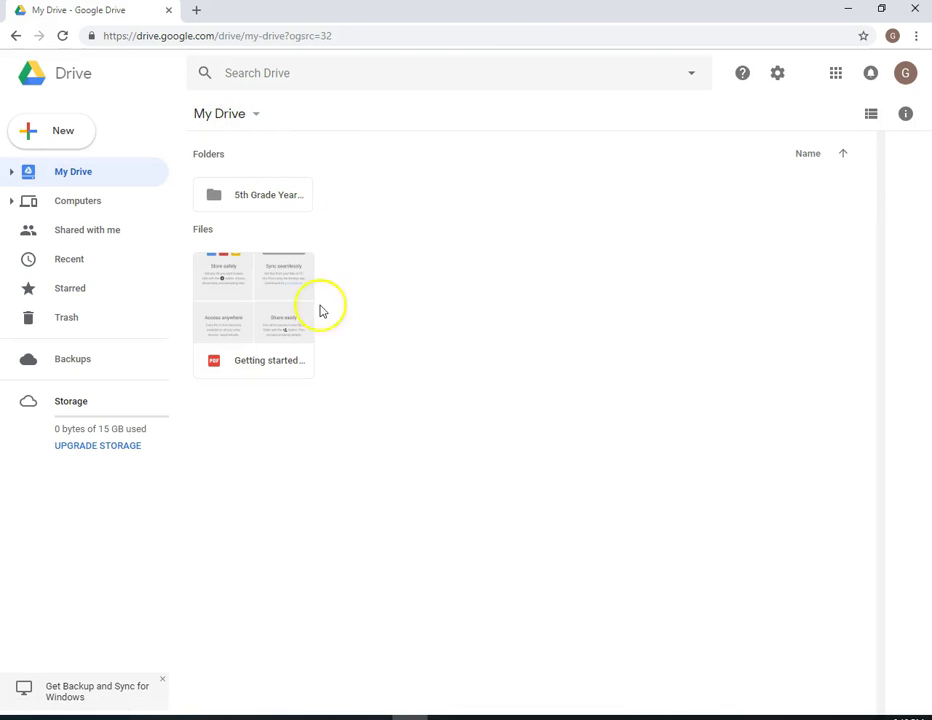